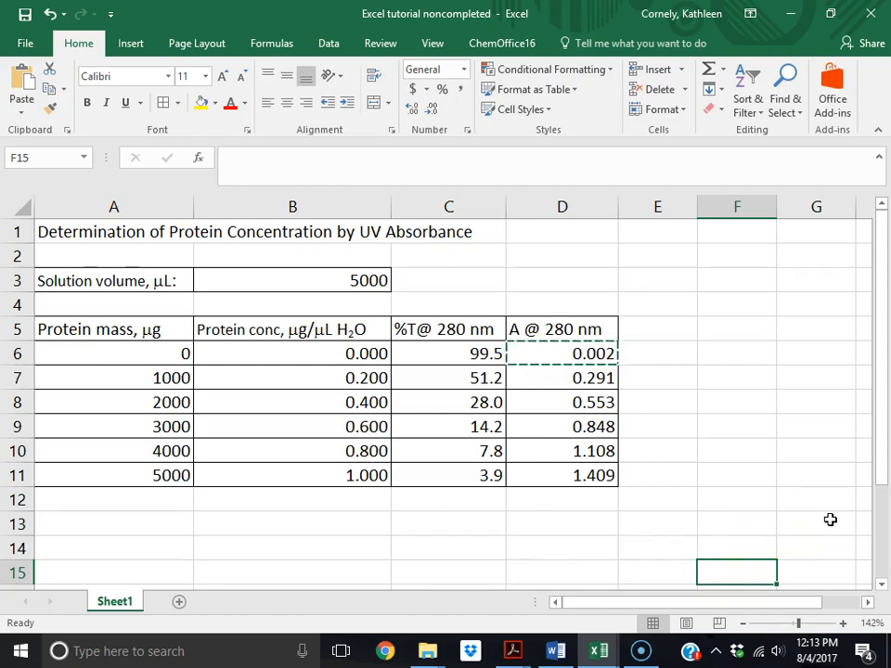
- Insert the LINEST function from the Statistical category for the cell range B14:C18
{"action": "left_click_drag", "start_coordinate": [884, 469], "coordinate": [863, 557]}
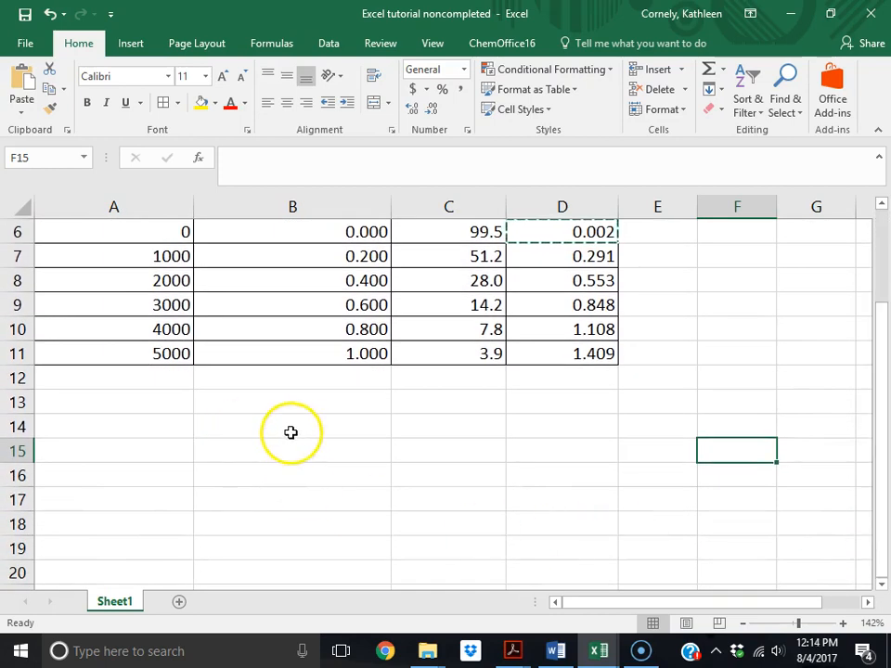
{"action": "left_click_drag", "start_coordinate": [294, 429], "coordinate": [432, 529]}
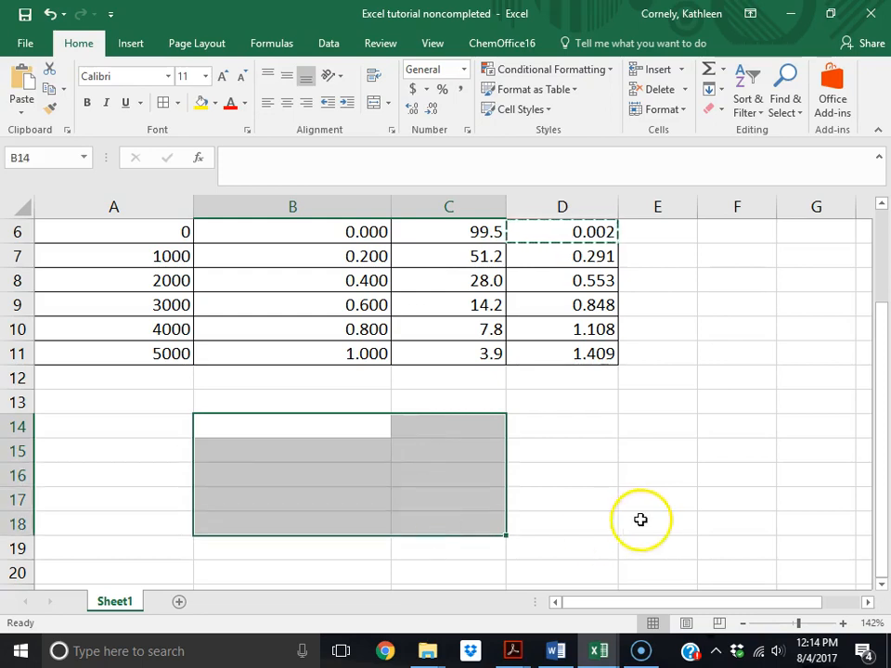
{"action": "left_click_drag", "start_coordinate": [881, 473], "coordinate": [884, 379]}
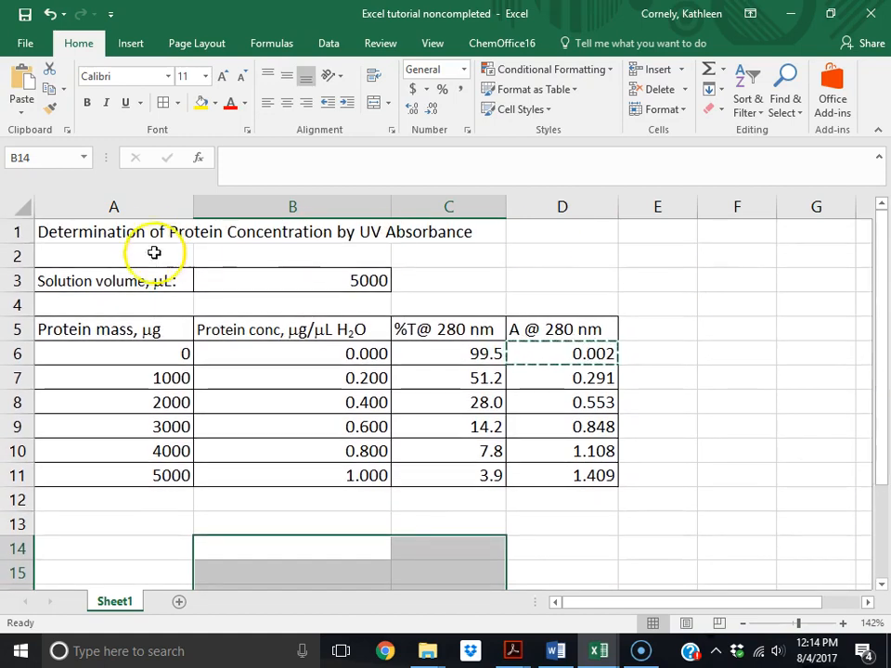
{"action": "left_click", "coordinate": [202, 160]}
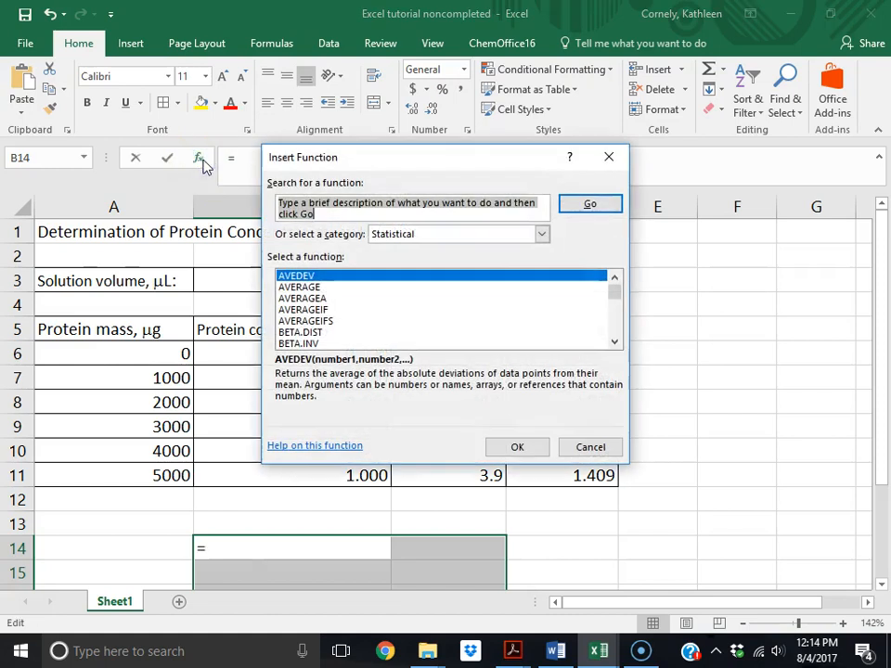
{"action": "left_click", "coordinate": [541, 234]}
{"action": "left_click", "coordinate": [392, 306]}
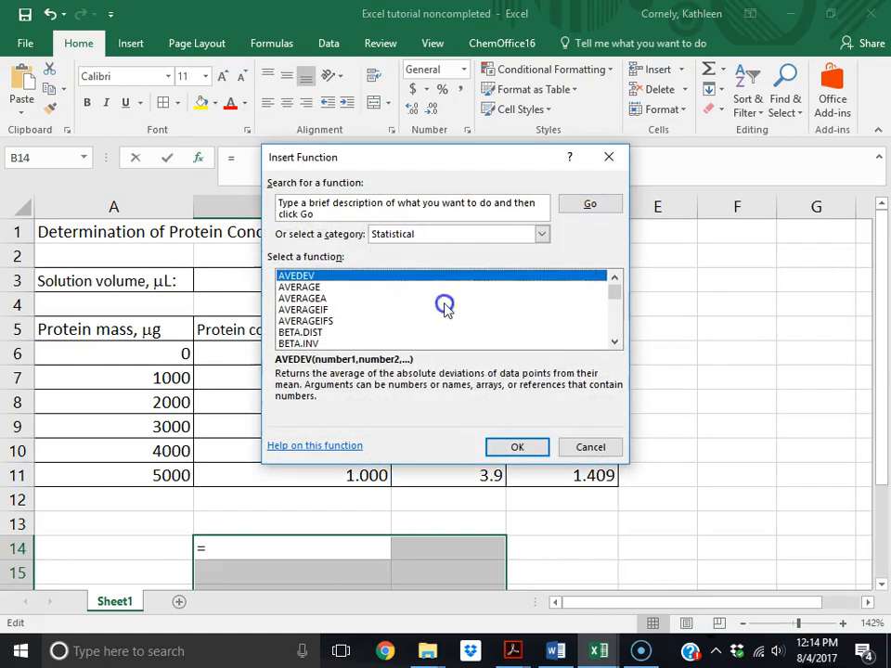
{"action": "left_click_drag", "start_coordinate": [614, 345], "coordinate": [614, 345]}
{"action": "left_click", "coordinate": [295, 332]}
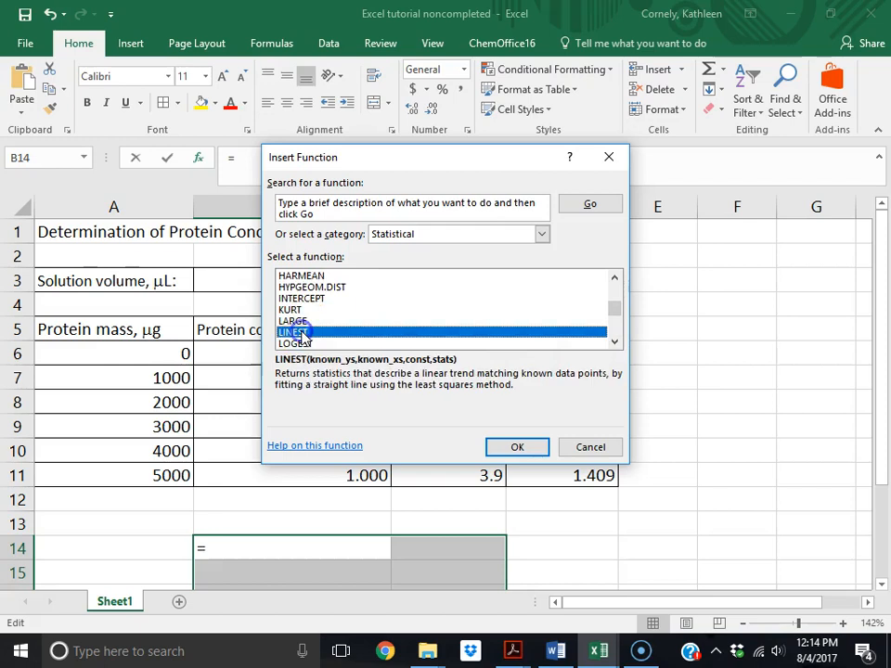
{"action": "left_click", "coordinate": [512, 449]}
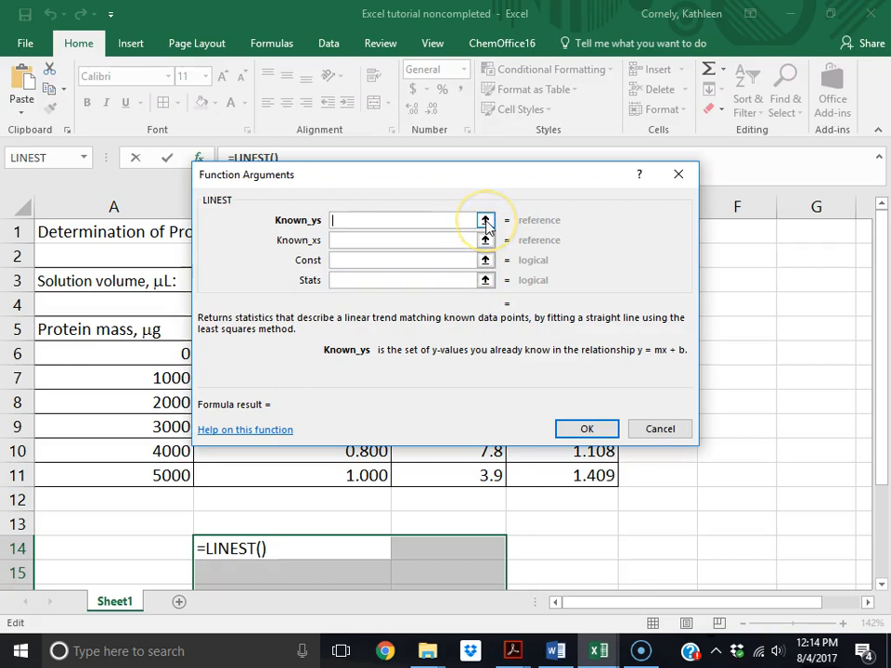
- Set LINEST's known y-values to the absorbances in D6:D11 and known x-values to the protein concentrations in B6:B11
{"action": "left_click", "coordinate": [486, 221]}
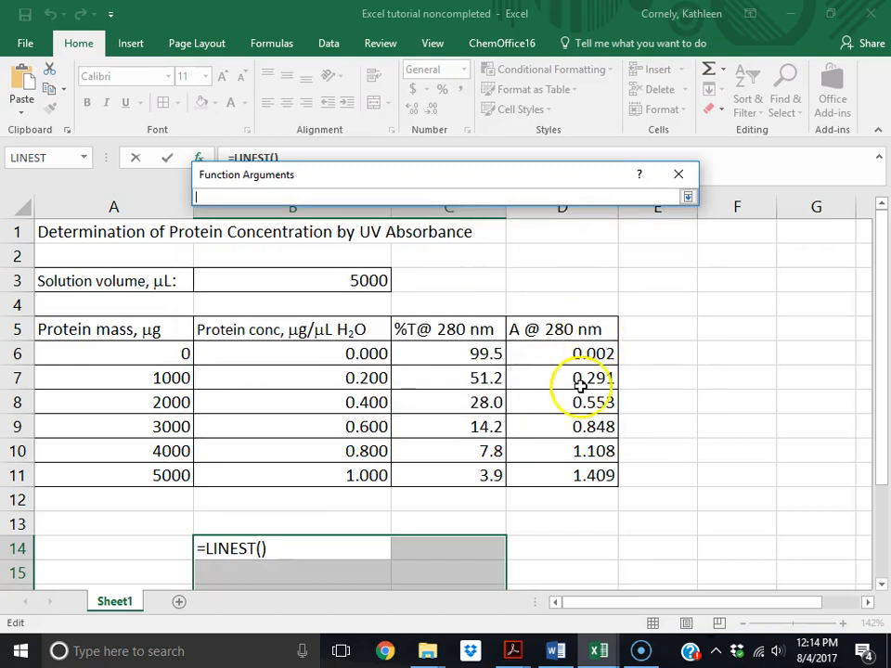
{"action": "left_click_drag", "start_coordinate": [543, 353], "coordinate": [550, 469]}
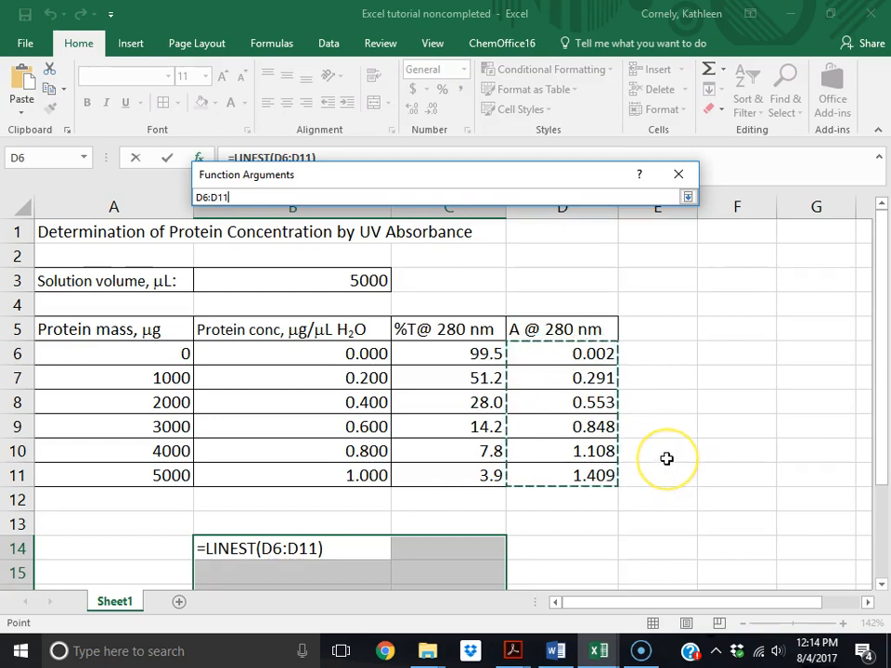
{"action": "left_click", "coordinate": [688, 198]}
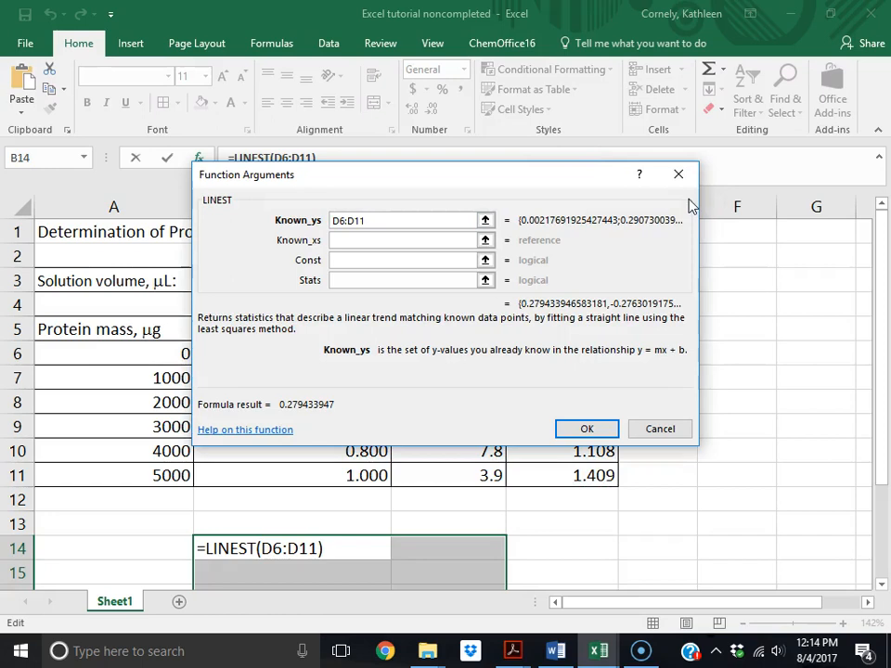
{"action": "left_click", "coordinate": [486, 240]}
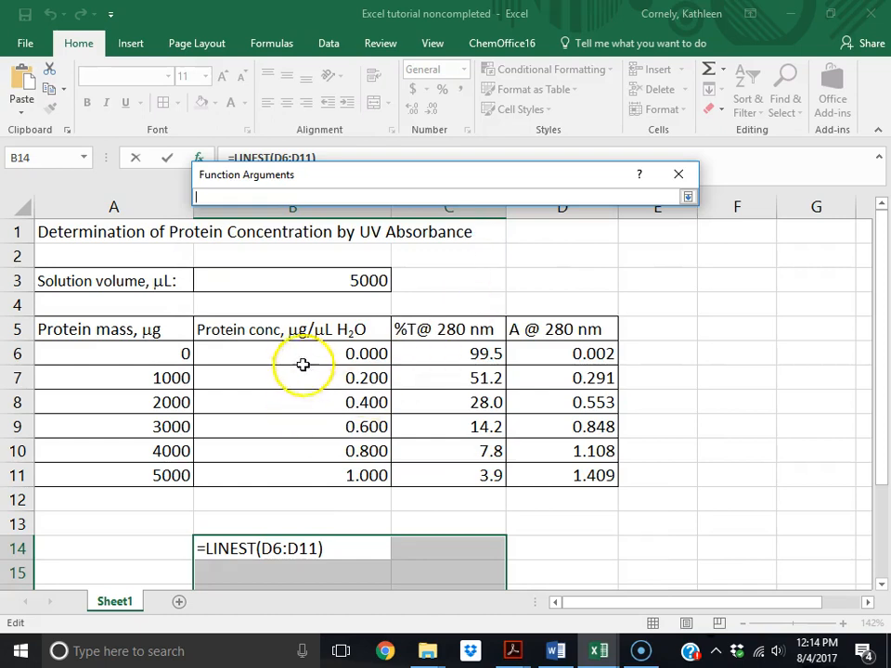
{"action": "left_click_drag", "start_coordinate": [302, 349], "coordinate": [305, 466]}
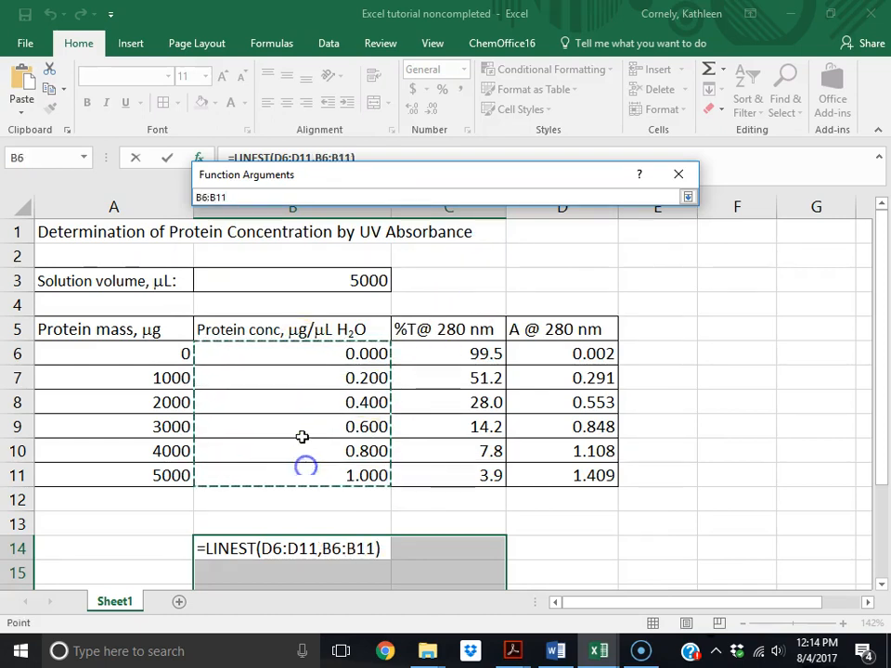
{"action": "left_click", "coordinate": [688, 197]}
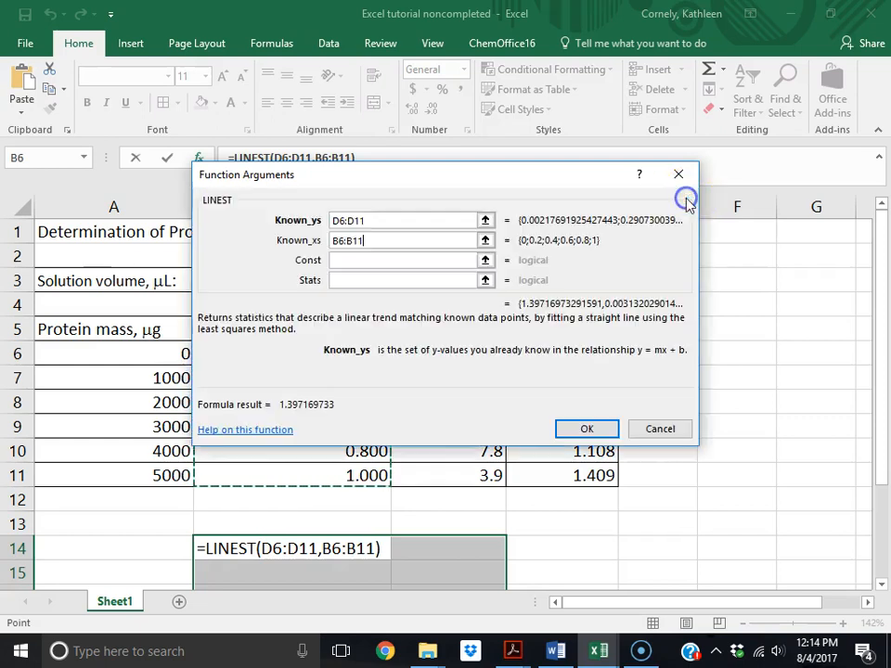
- Set LINEST's Const and Stats arguments to true and enter it as an array formula across B14:C18
{"action": "left_click", "coordinate": [350, 260]}
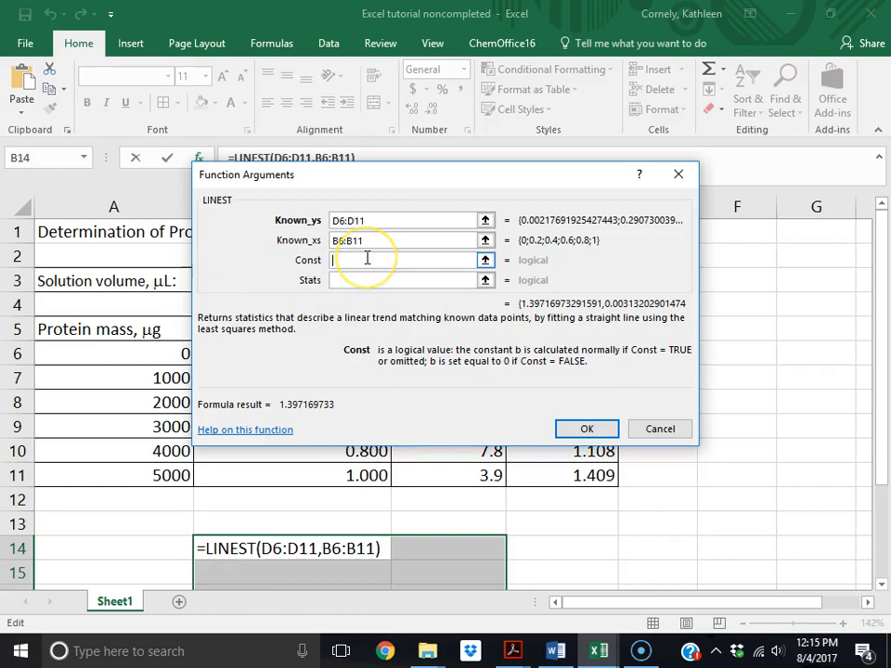
{"action": "type", "text": "true"}
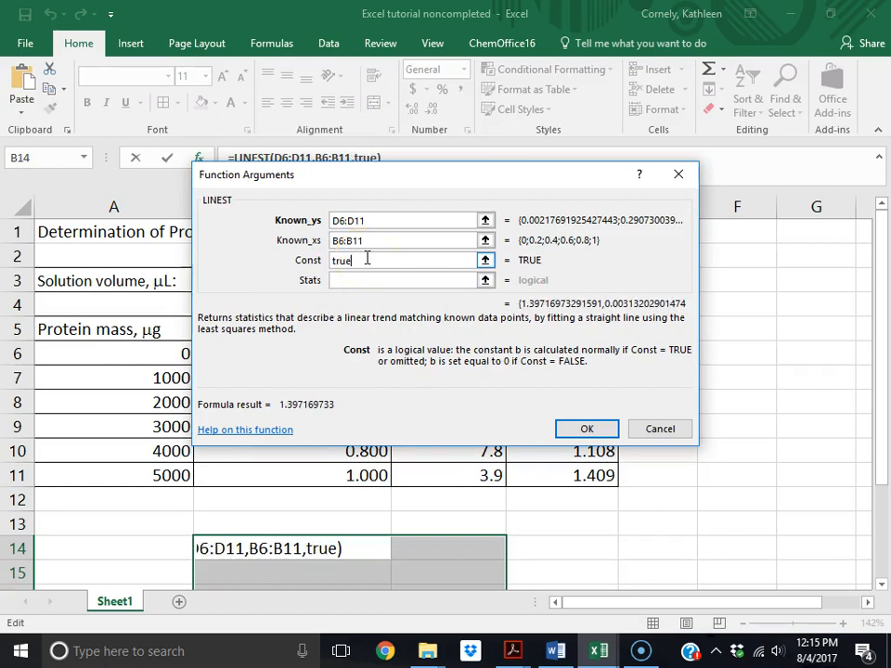
{"action": "left_click", "coordinate": [352, 280]}
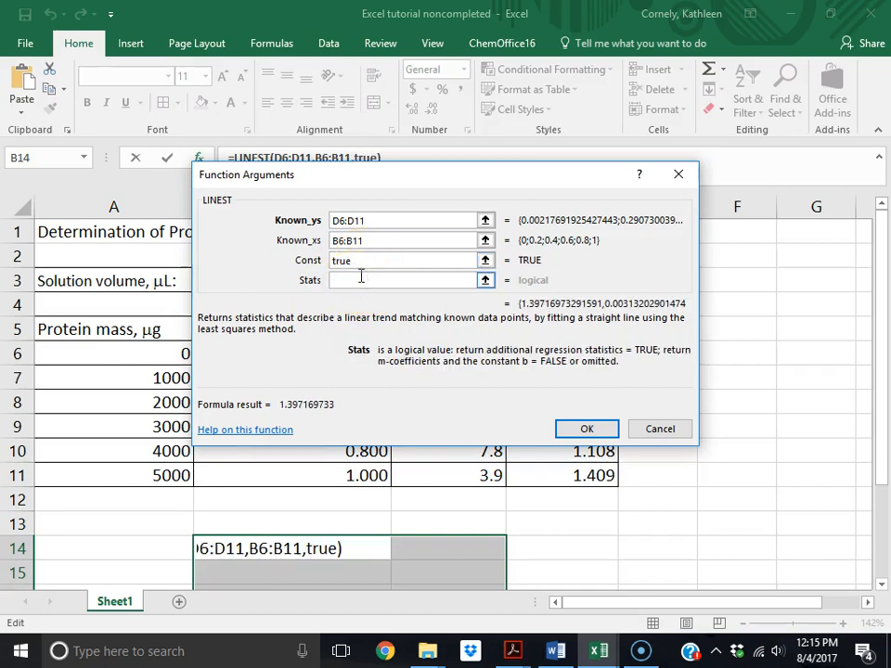
{"action": "type", "text": "true"}
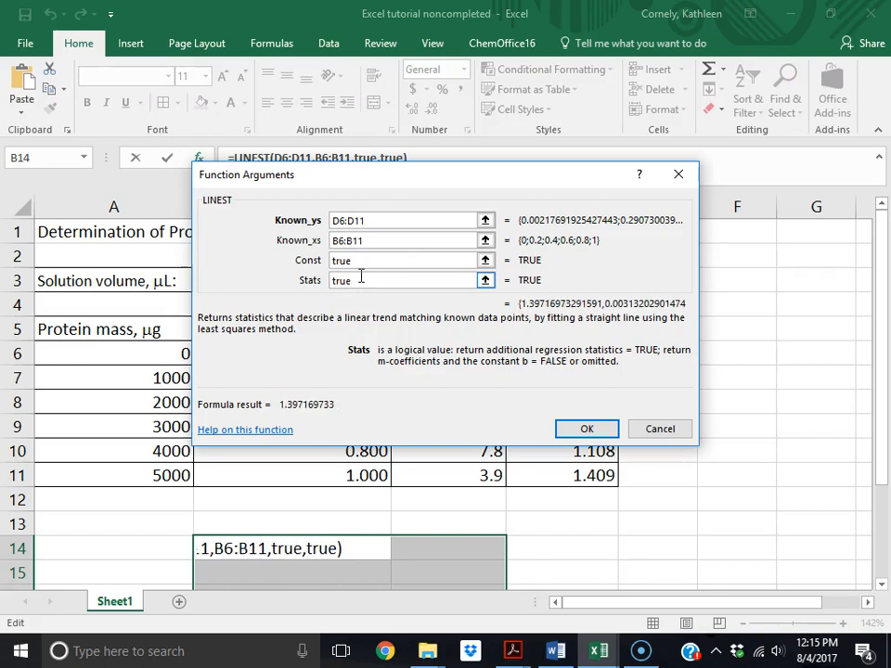
{"action": "left_click", "coordinate": [589, 428]}
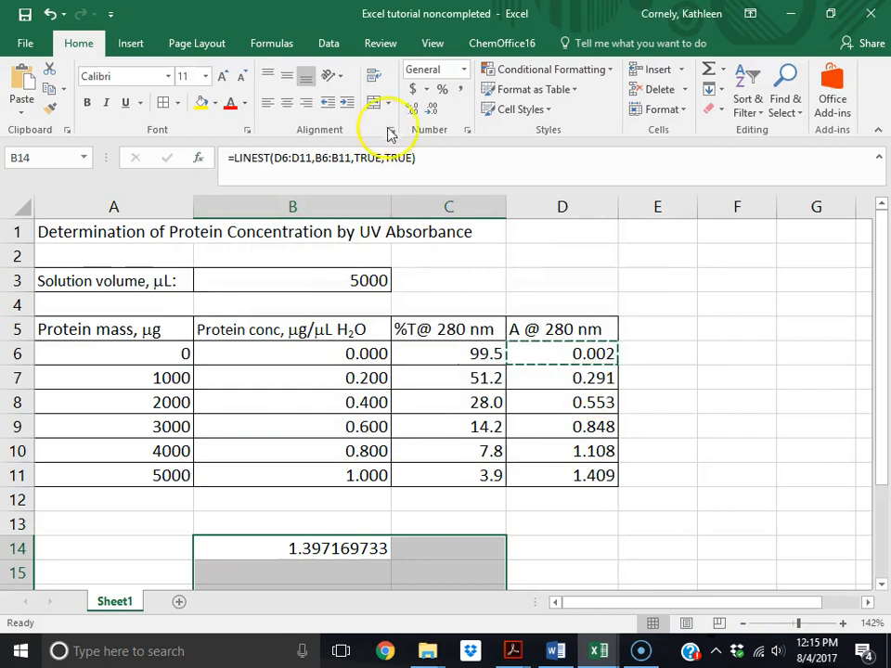
{"action": "left_click", "coordinate": [434, 156]}
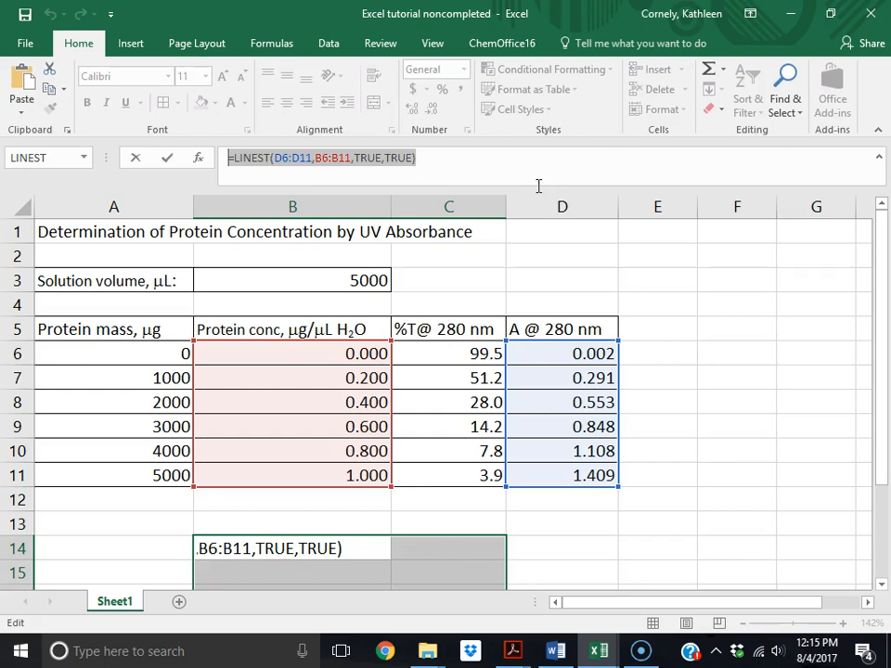
{"action": "key", "text": "ctrl+shift+Return"}
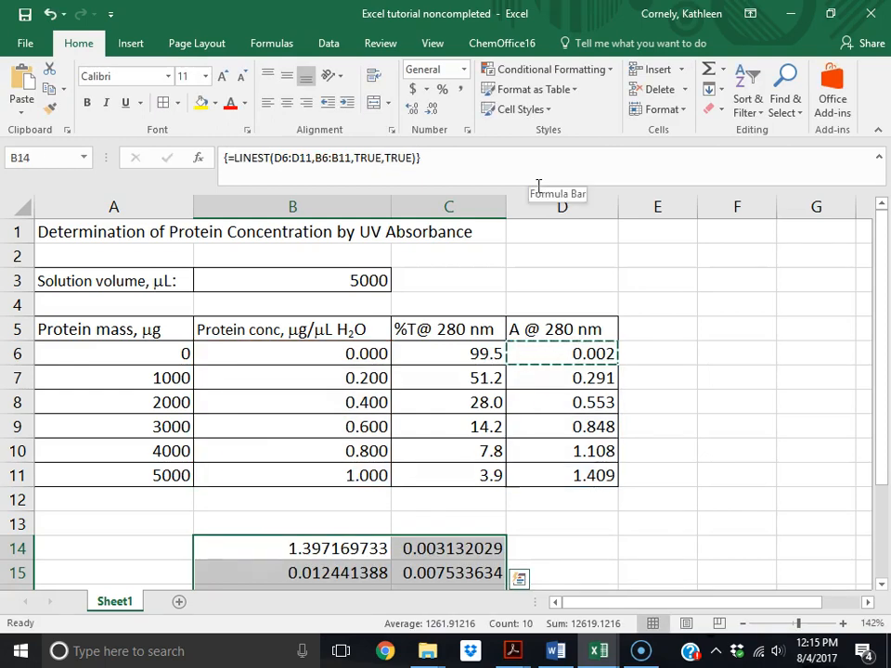
- Apply cell borders around all the regression statistics in B14:C18
{"action": "left_click_drag", "start_coordinate": [882, 474], "coordinate": [877, 547]}
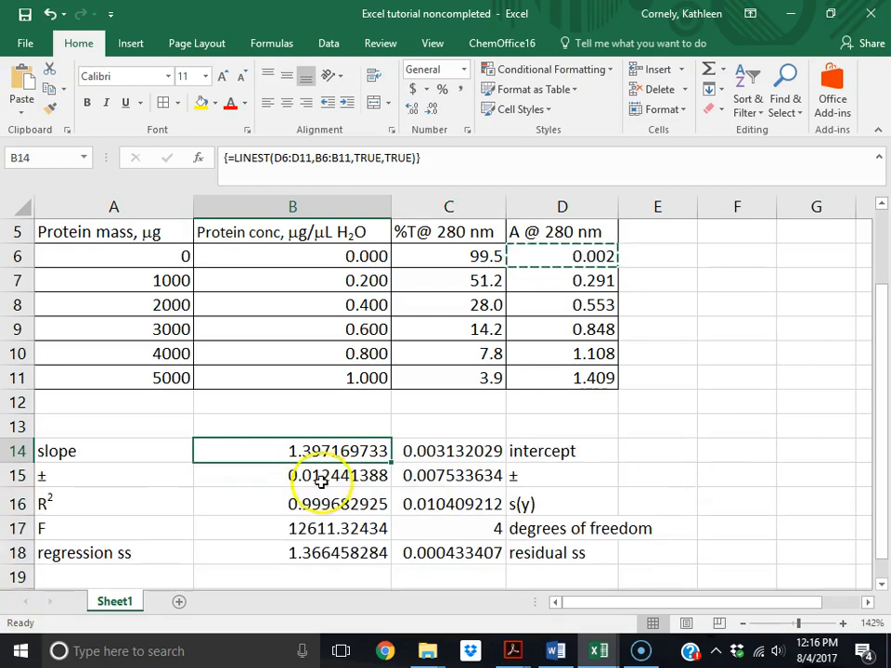
{"action": "left_click_drag", "start_coordinate": [351, 451], "coordinate": [453, 555]}
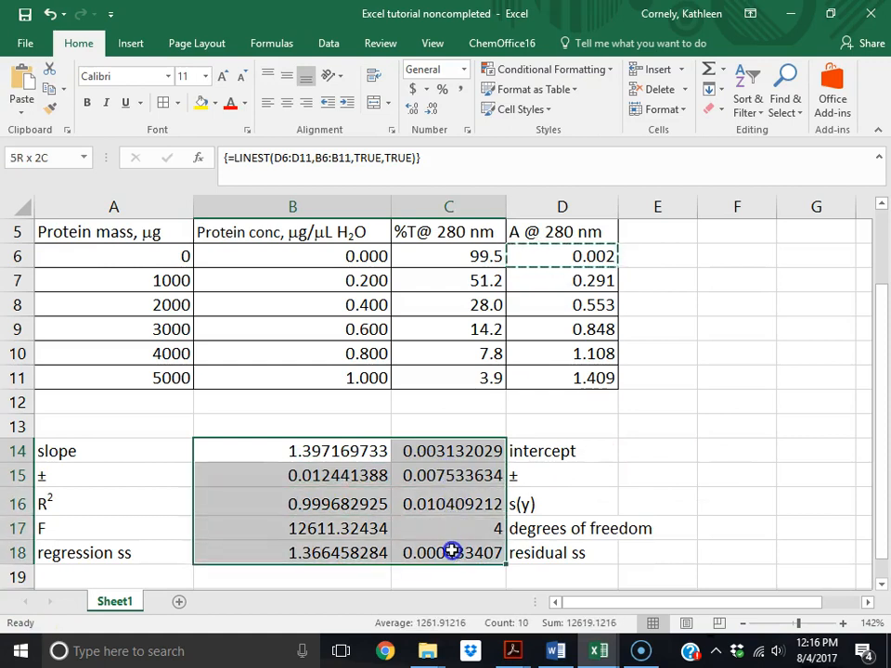
{"action": "left_click", "coordinate": [165, 105]}
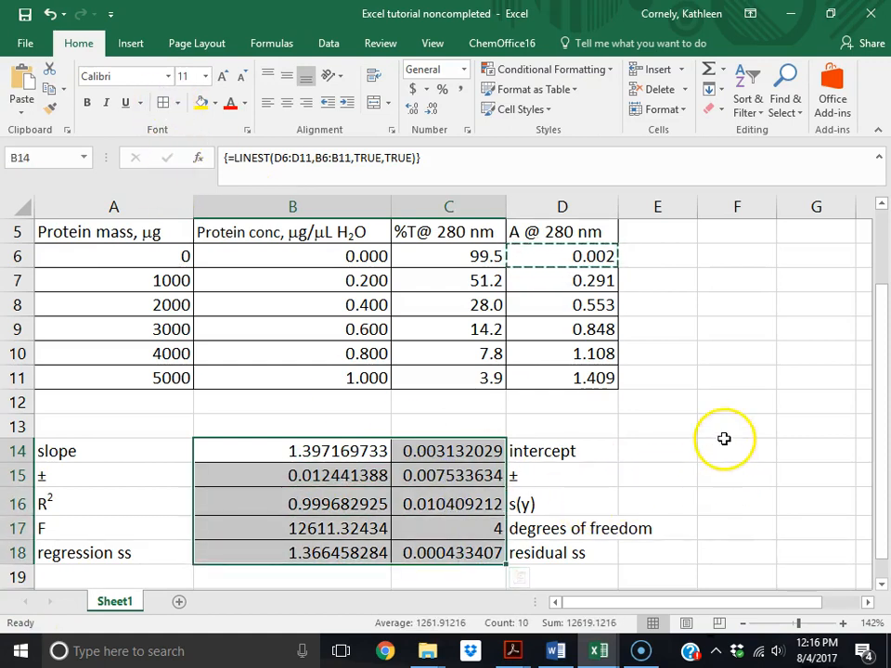
- Examine the slope, the intercept, their uncertainties and the R² value in the regression results
{"action": "left_click", "coordinate": [341, 478]}
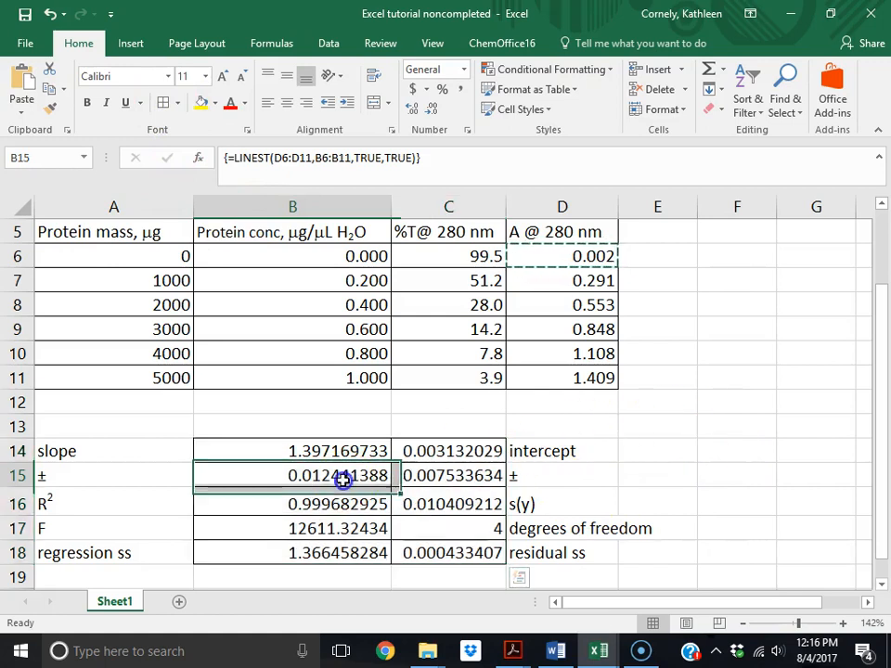
{"action": "left_click", "coordinate": [299, 452]}
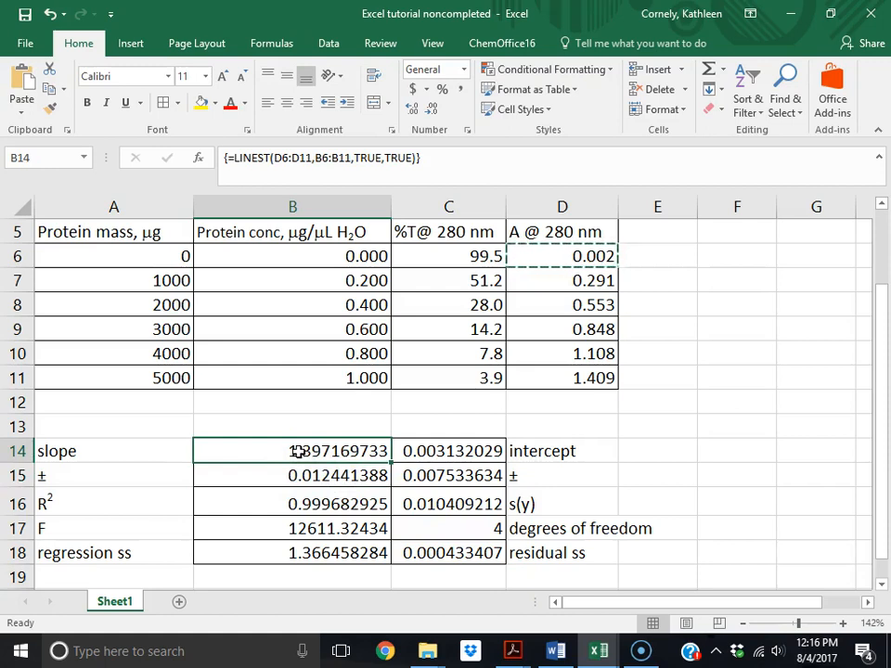
{"action": "left_click", "coordinate": [308, 454]}
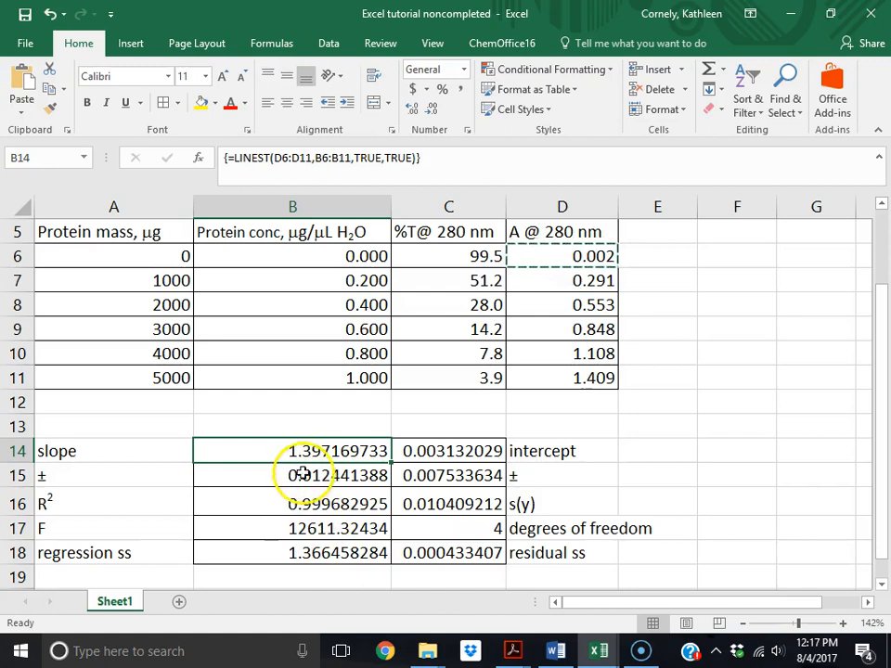
{"action": "left_click", "coordinate": [293, 474]}
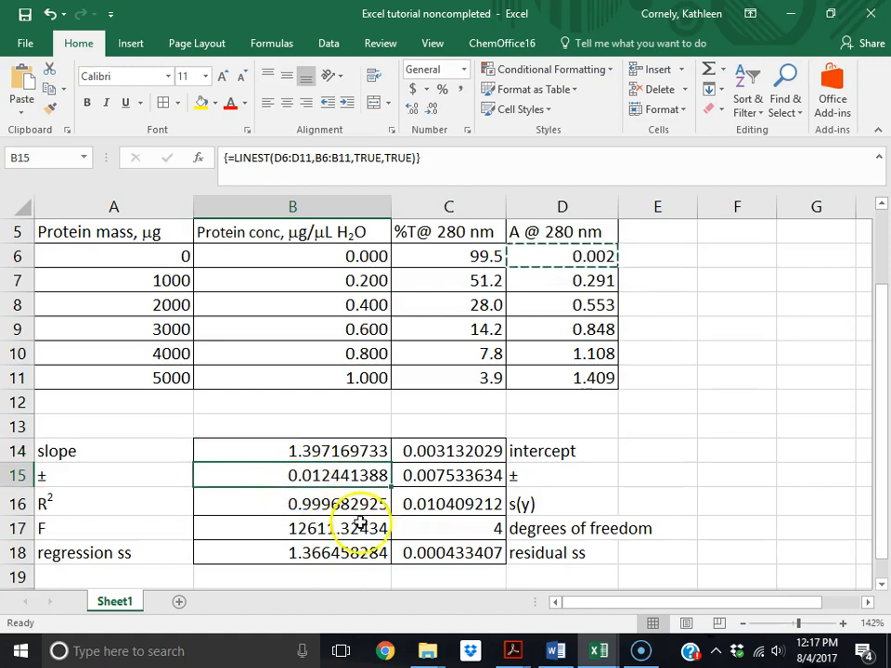
{"action": "left_click", "coordinate": [436, 457]}
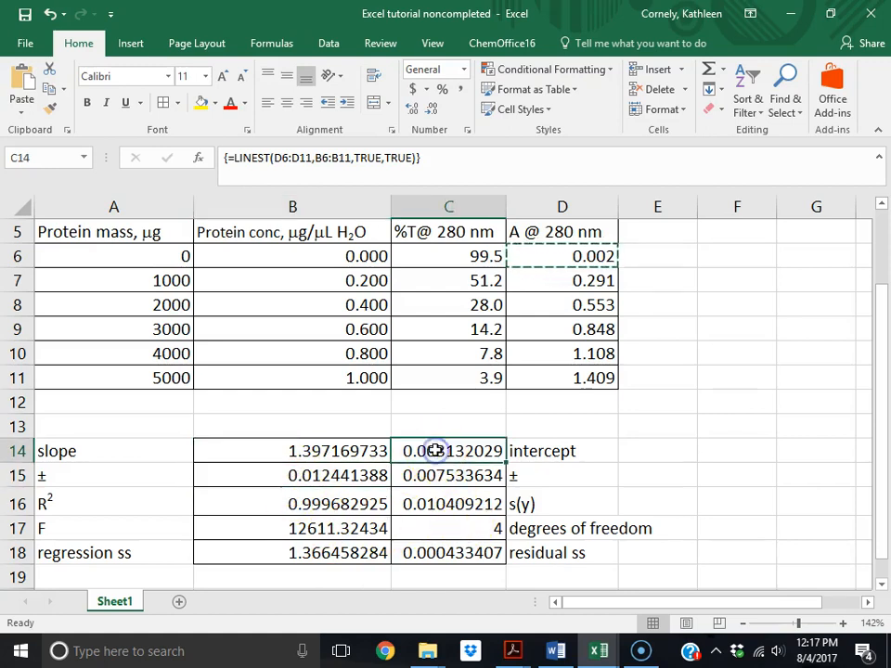
{"action": "left_click", "coordinate": [423, 476]}
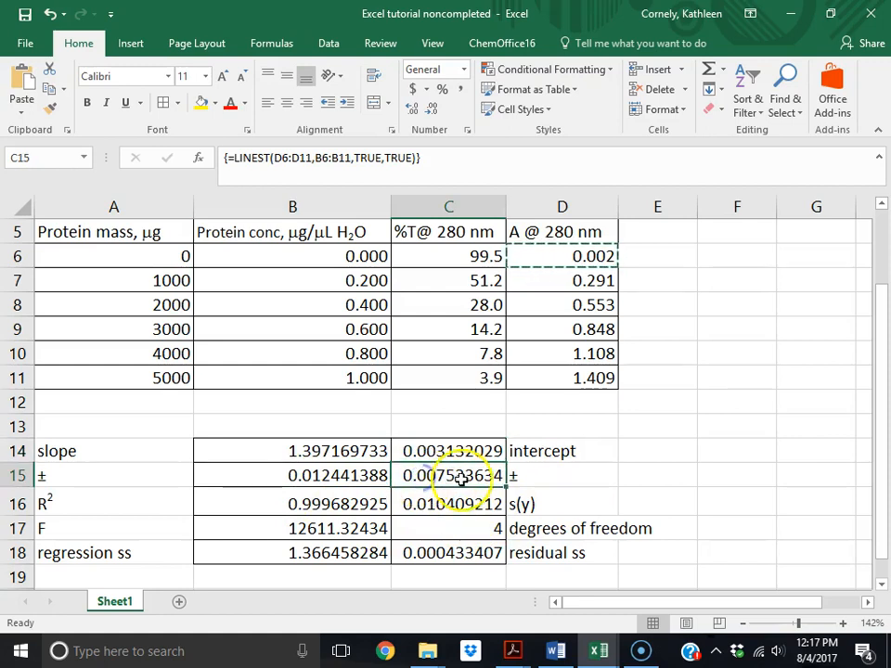
{"action": "left_click", "coordinate": [228, 503]}
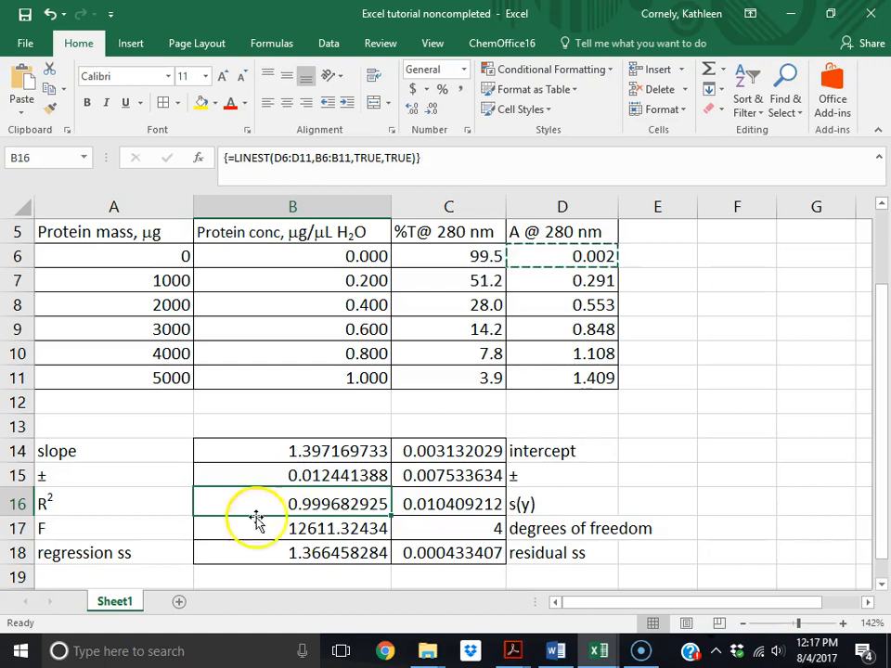
- Reduce the slope's uncertainty in B15 to two decimal places
{"action": "left_click", "coordinate": [296, 476]}
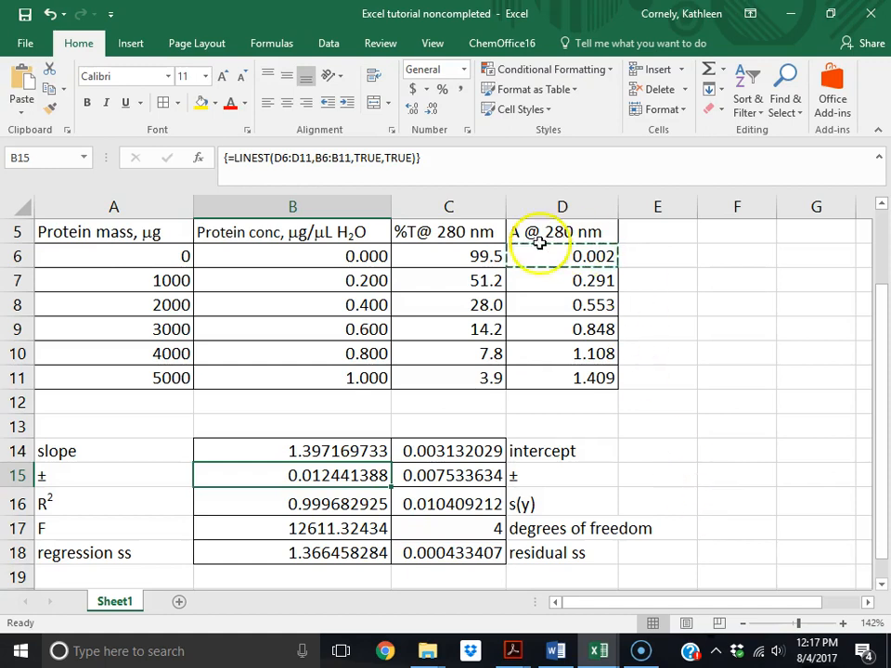
{"action": "left_click", "coordinate": [429, 111]}
{"action": "left_click", "coordinate": [430, 111]}
{"action": "left_click", "coordinate": [429, 111]}
{"action": "left_click", "coordinate": [430, 112]}
{"action": "left_click", "coordinate": [429, 111]}
{"action": "left_click", "coordinate": [429, 111]}
{"action": "left_click", "coordinate": [429, 111]}
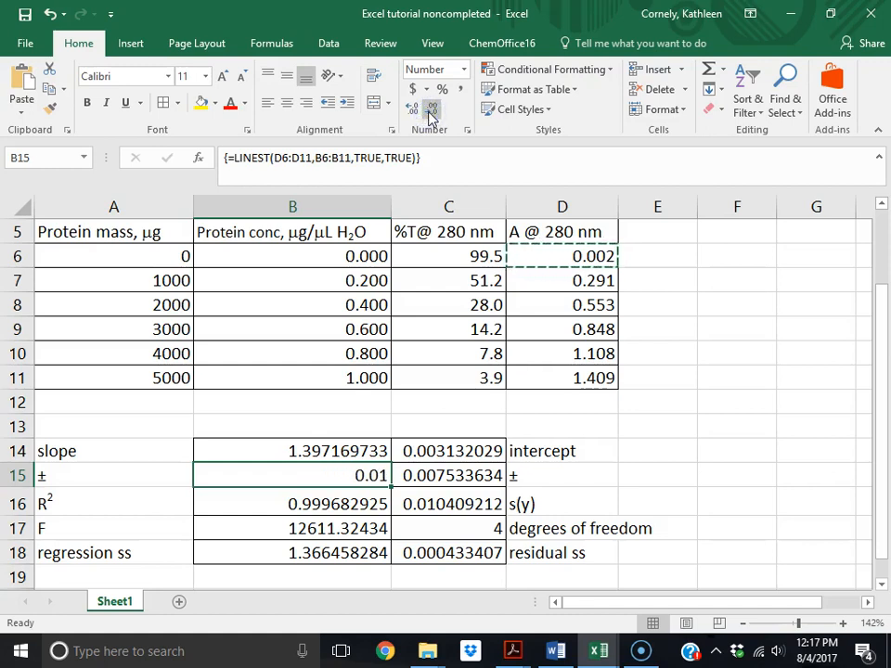
- Reduce the slope in B14 to two decimal places, matching its uncertainty
{"action": "left_click", "coordinate": [323, 451]}
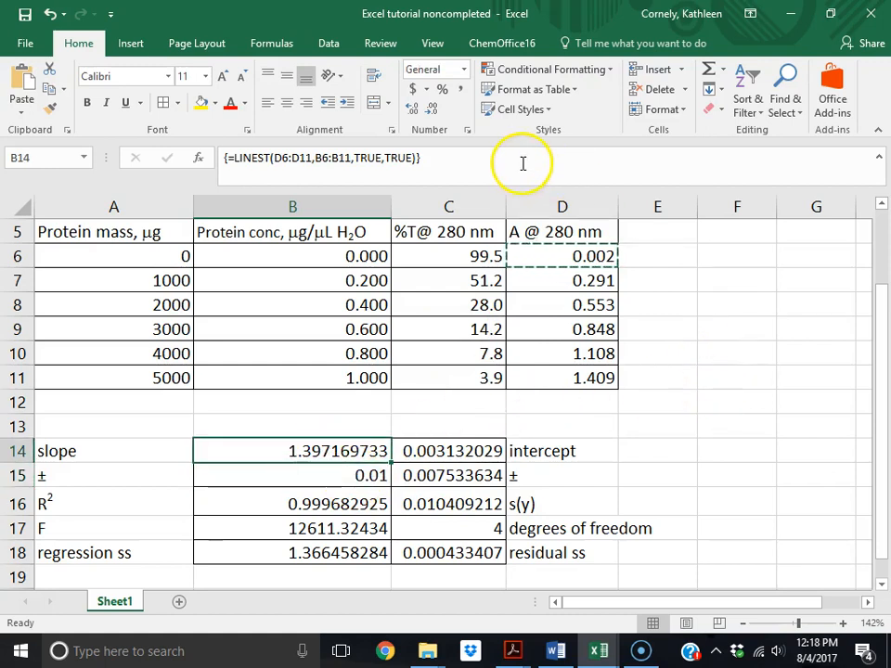
{"action": "left_click", "coordinate": [432, 115]}
{"action": "left_click", "coordinate": [433, 115]}
{"action": "left_click", "coordinate": [432, 115]}
{"action": "left_click", "coordinate": [432, 115]}
{"action": "left_click", "coordinate": [432, 115]}
{"action": "left_click", "coordinate": [432, 115]}
{"action": "left_click", "coordinate": [432, 115]}
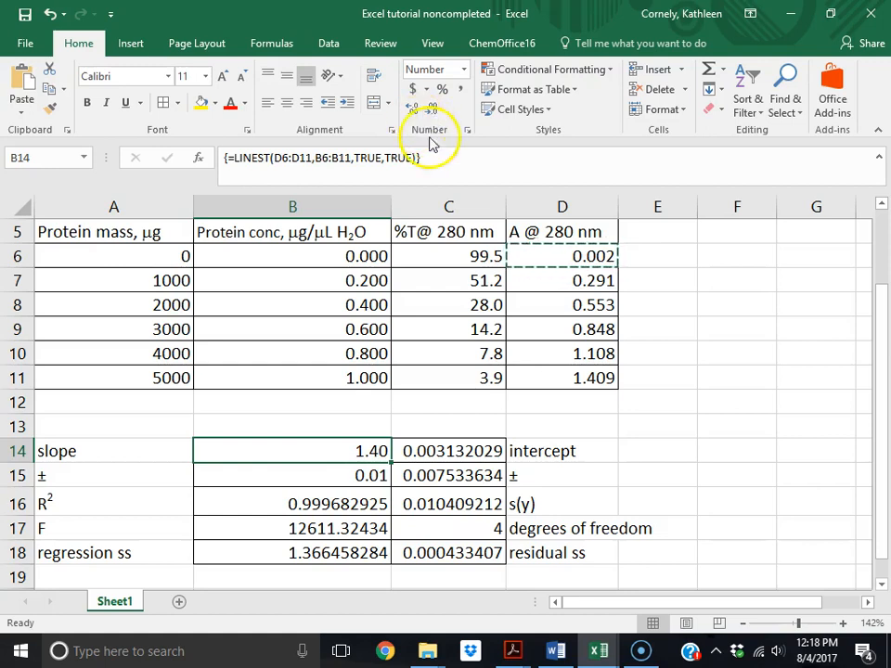
- Reduce the intercept's uncertainty in C15 to three decimal places
{"action": "left_click", "coordinate": [432, 474]}
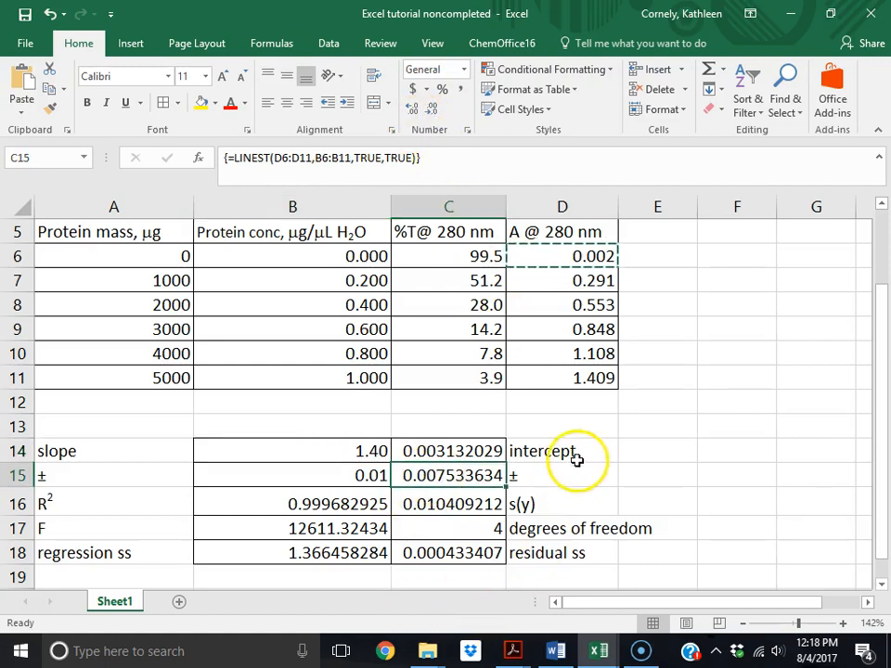
{"action": "left_click", "coordinate": [430, 111]}
{"action": "left_click", "coordinate": [430, 111]}
{"action": "left_click", "coordinate": [429, 111]}
{"action": "left_click", "coordinate": [429, 111]}
{"action": "left_click", "coordinate": [430, 111]}
{"action": "left_click", "coordinate": [430, 111]}
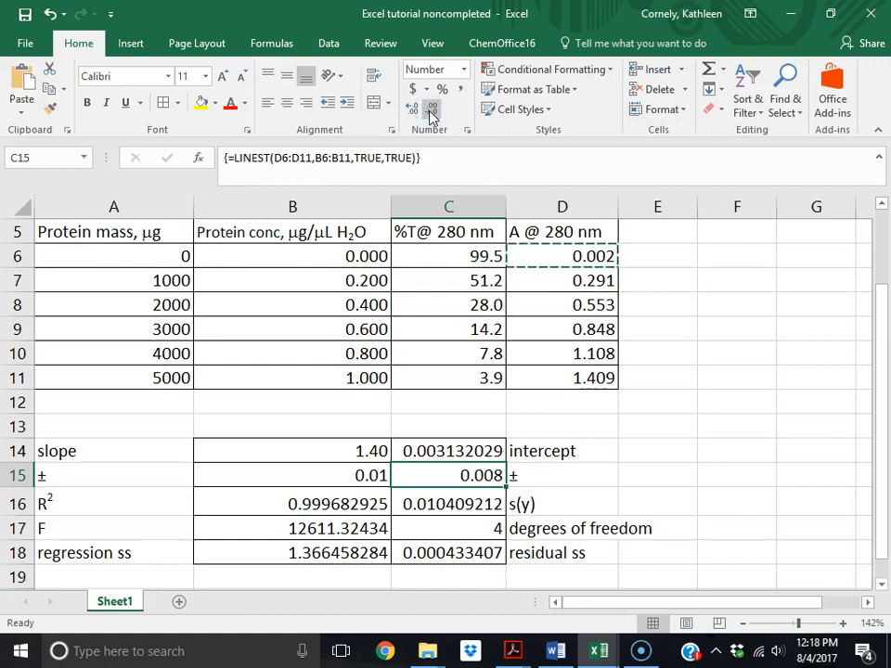
- Reduce the intercept in C14 to three decimal places, matching its uncertainty
{"action": "left_click", "coordinate": [440, 452]}
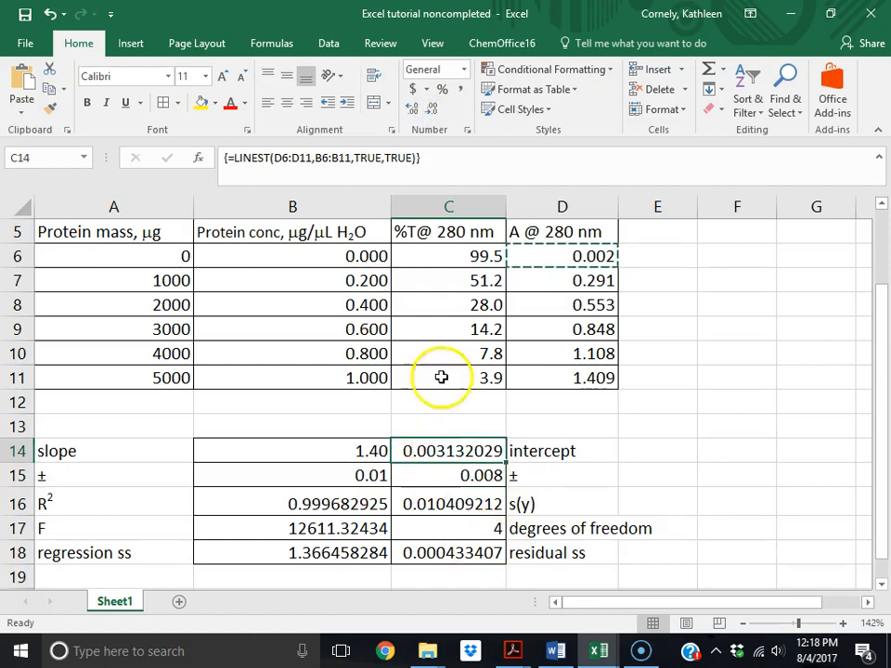
{"action": "left_click", "coordinate": [432, 111]}
{"action": "left_click", "coordinate": [433, 111]}
{"action": "left_click", "coordinate": [433, 111]}
{"action": "left_click", "coordinate": [432, 111]}
{"action": "left_click", "coordinate": [433, 111]}
{"action": "left_click", "coordinate": [432, 111]}
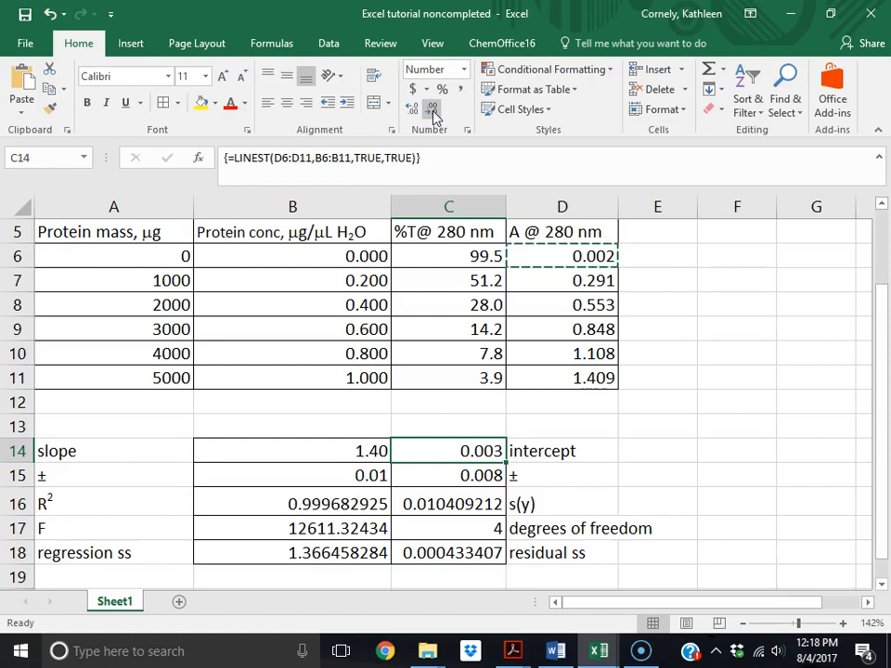
{"action": "left_click", "coordinate": [485, 473]}
{"action": "left_click", "coordinate": [485, 452]}
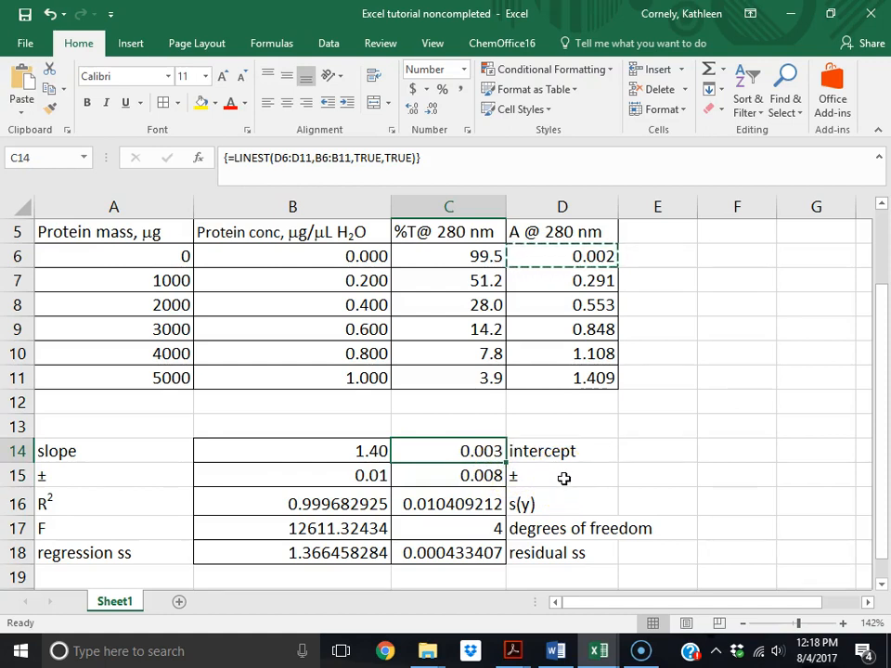
{"action": "left_click", "coordinate": [334, 259]}
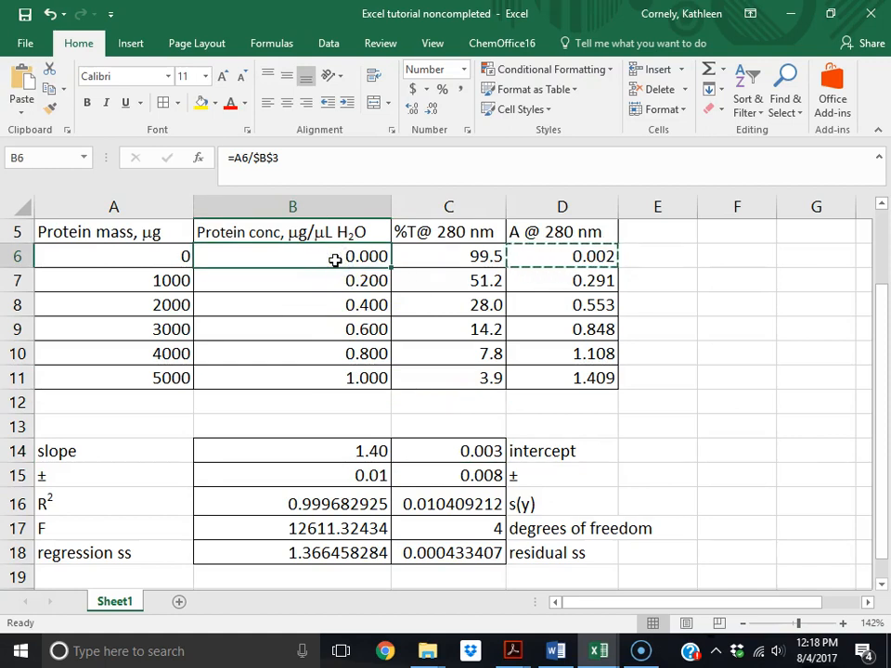
{"action": "left_click", "coordinate": [565, 260]}
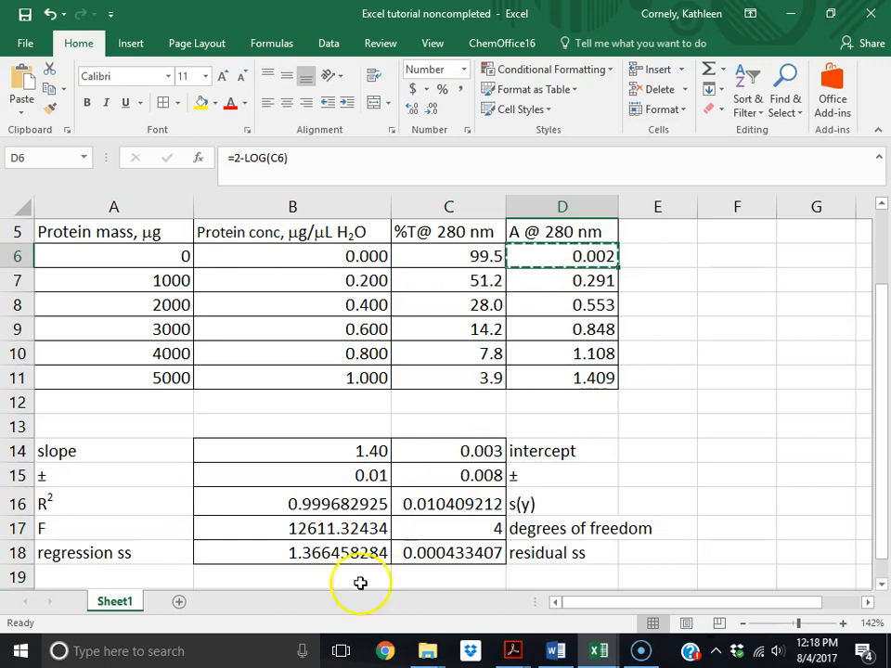
- Reduce the R² value in B16 to four decimal places
{"action": "left_click", "coordinate": [290, 502]}
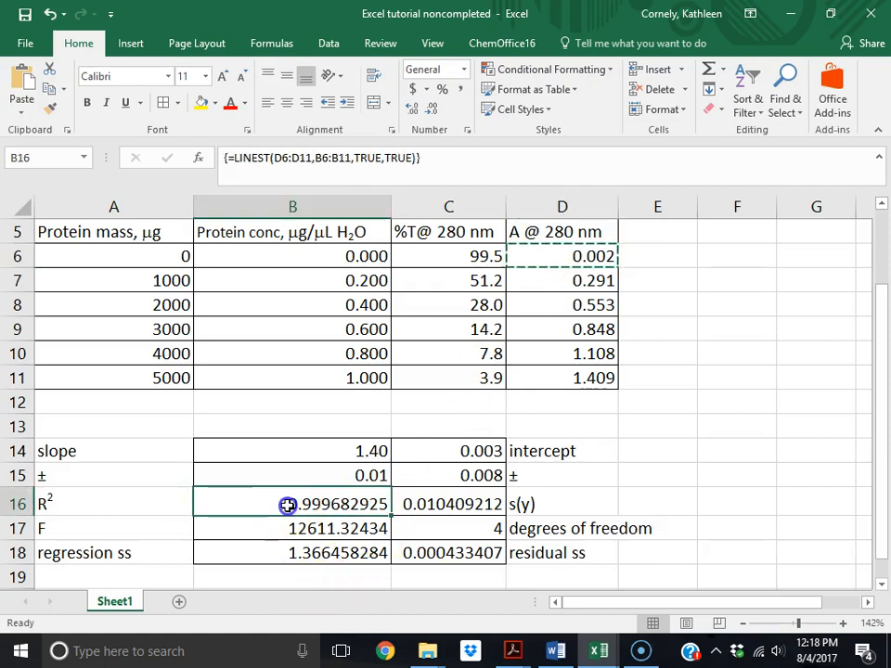
{"action": "left_click", "coordinate": [430, 111]}
{"action": "left_click", "coordinate": [430, 112]}
{"action": "left_click", "coordinate": [429, 112]}
{"action": "left_click", "coordinate": [430, 112]}
{"action": "left_click", "coordinate": [430, 111]}
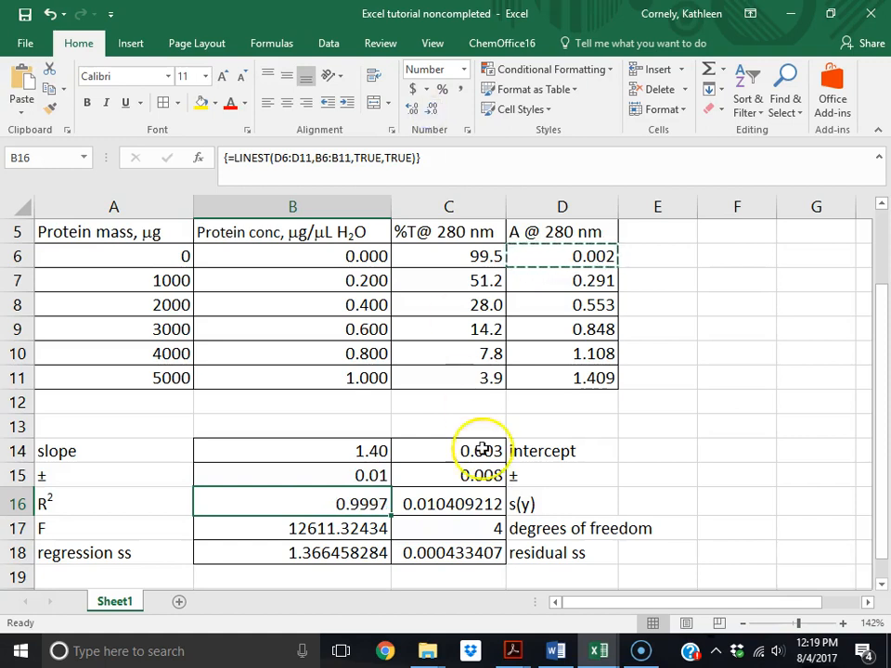
- Reduce the s(y) value in C16 to four decimal places
{"action": "left_click", "coordinate": [461, 503]}
{"action": "left_click", "coordinate": [431, 111]}
{"action": "left_click", "coordinate": [430, 112]}
{"action": "left_click", "coordinate": [430, 112]}
{"action": "left_click", "coordinate": [431, 111]}
{"action": "left_click", "coordinate": [430, 112]}
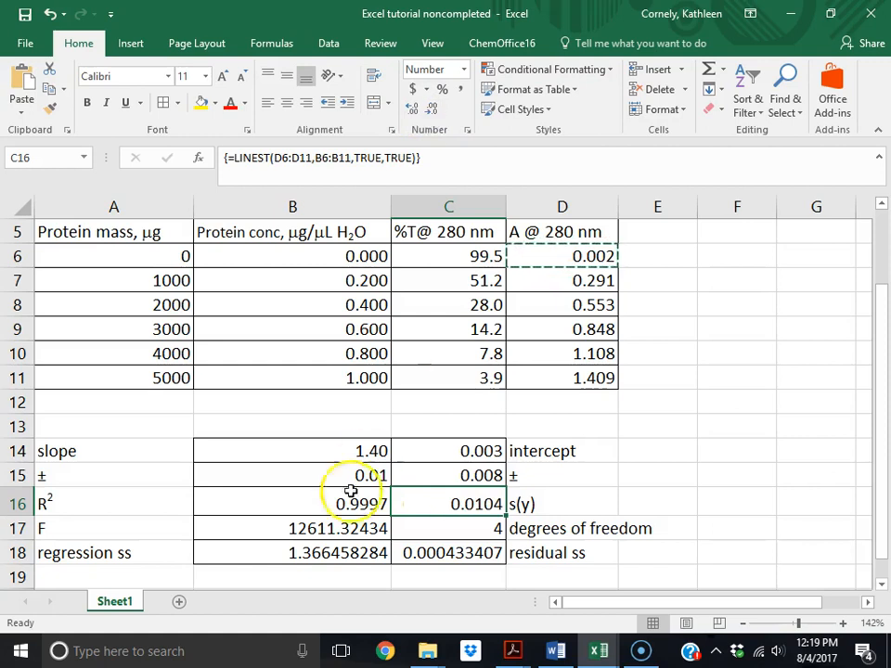
- Show the F statistic in B17 as a whole number without decimal places
{"action": "left_click", "coordinate": [338, 528]}
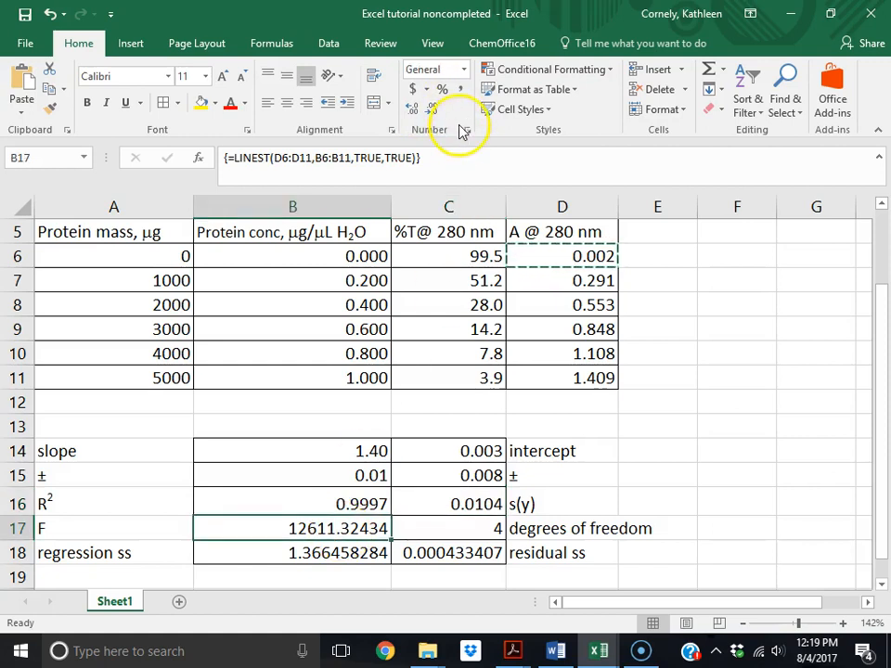
{"action": "left_click", "coordinate": [431, 111]}
{"action": "left_click", "coordinate": [430, 112]}
{"action": "left_click", "coordinate": [431, 111]}
{"action": "left_click", "coordinate": [431, 113]}
{"action": "left_click", "coordinate": [430, 113]}
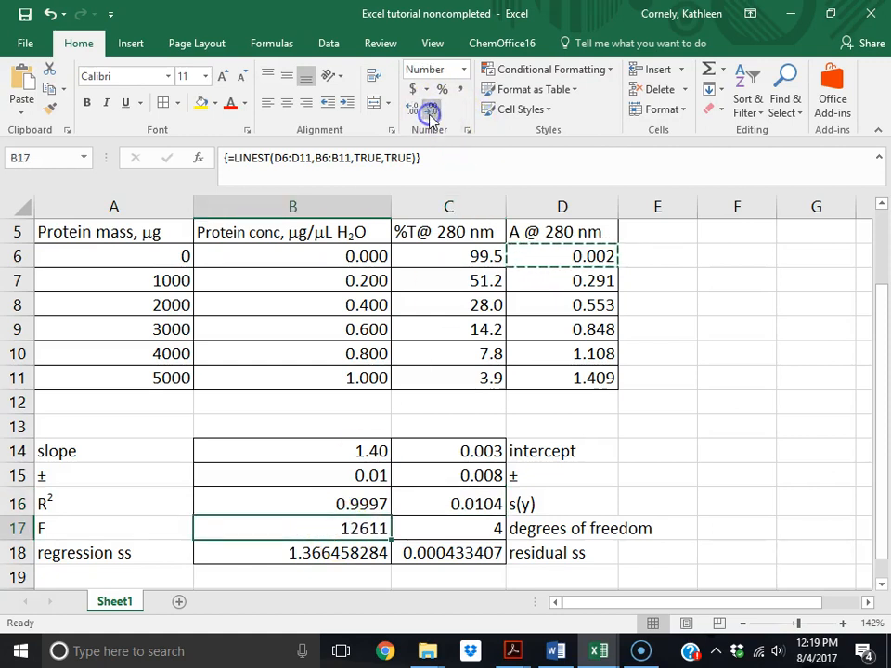
- Reduce the regression sum of squares in B18 to three decimal places
{"action": "left_click", "coordinate": [337, 554]}
{"action": "left_click", "coordinate": [434, 112]}
{"action": "left_click", "coordinate": [433, 111]}
{"action": "left_click", "coordinate": [433, 111]}
{"action": "left_click", "coordinate": [434, 111]}
{"action": "left_click", "coordinate": [433, 111]}
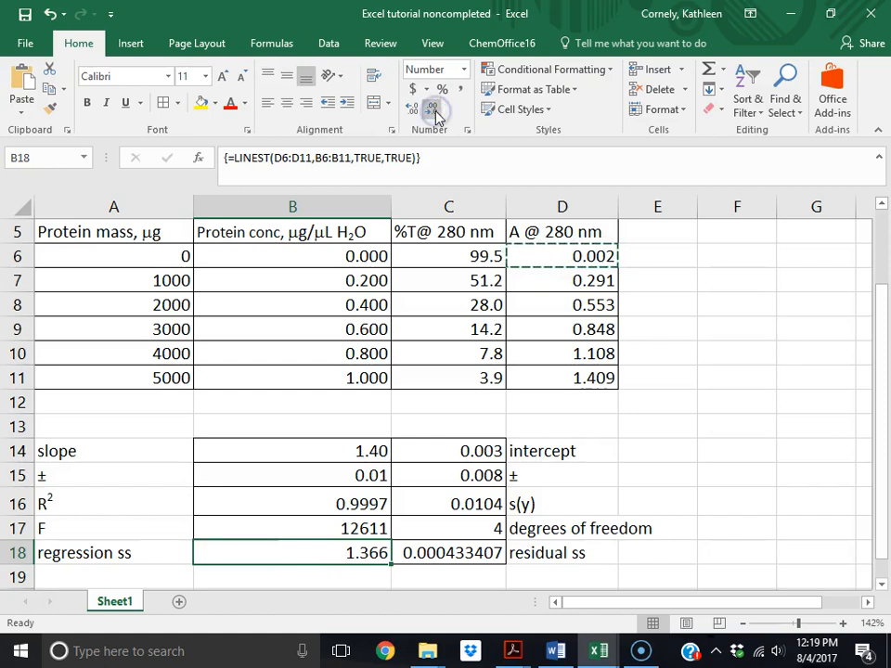
- Reduce the number of decimal places shown for the residual sum of squares in C18
{"action": "left_click", "coordinate": [443, 554]}
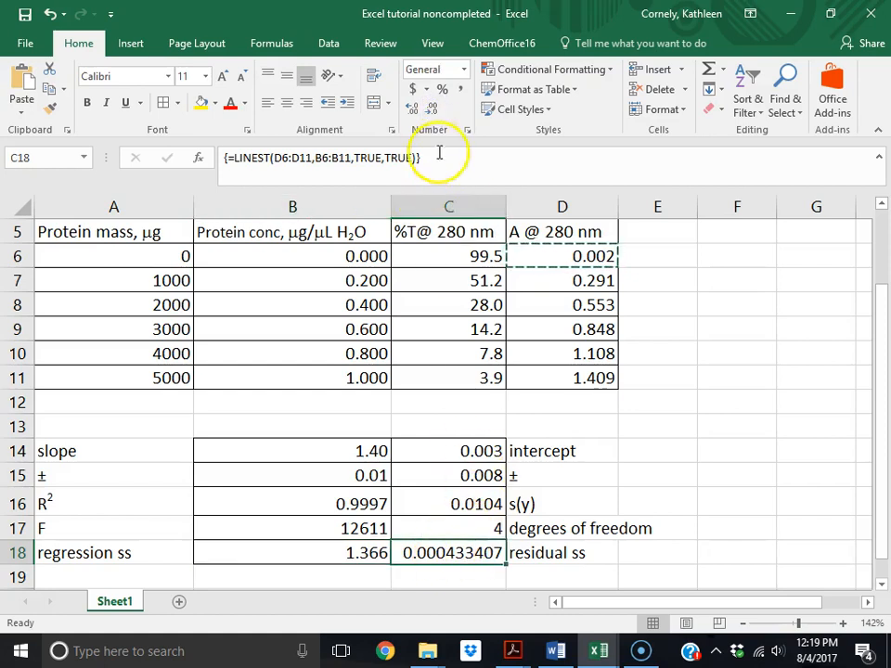